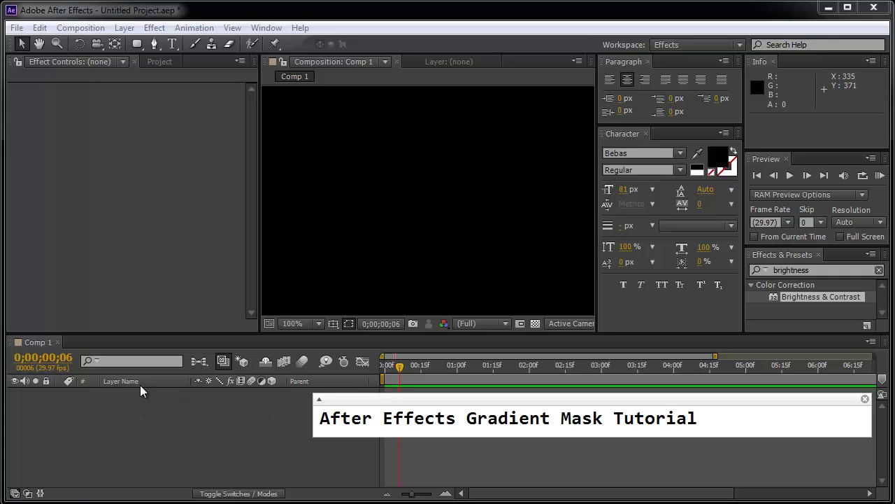
- Create a new bright green (00DE15) solid, Green Solid 3, filling Comp 1
{"action": "right_click", "coordinate": [111, 418]}
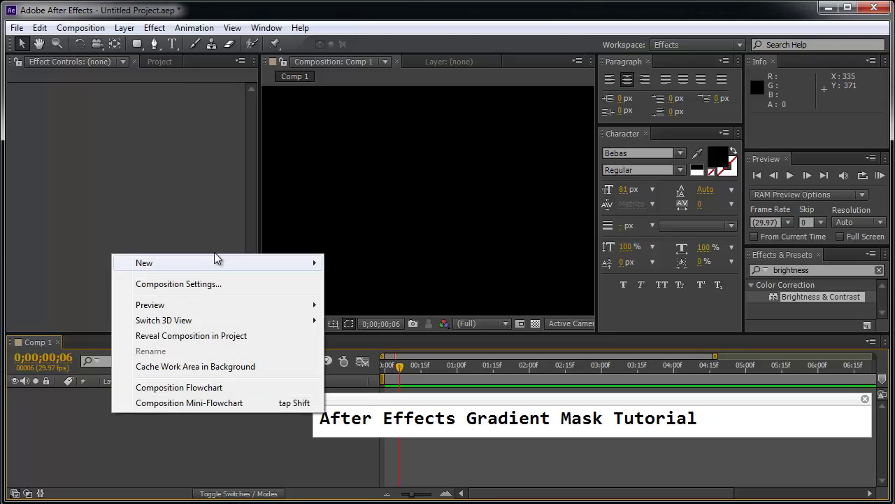
{"action": "mouse_move", "coordinate": [228, 258]}
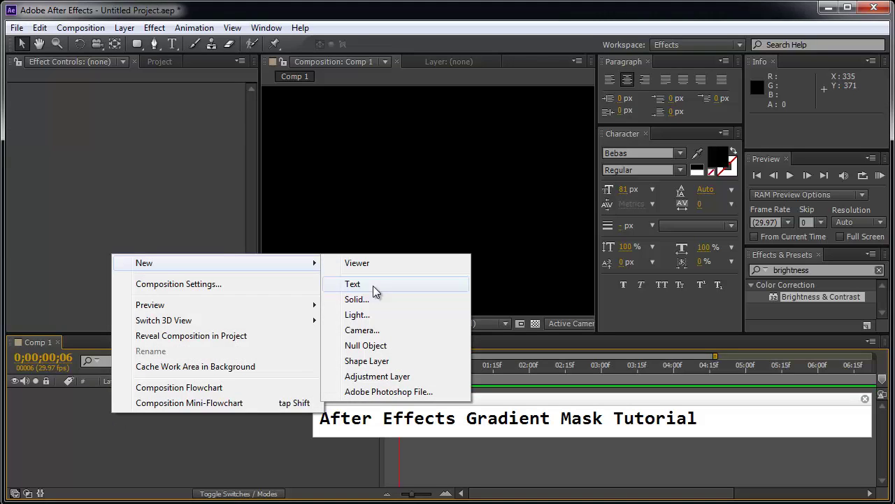
{"action": "left_click", "coordinate": [388, 299]}
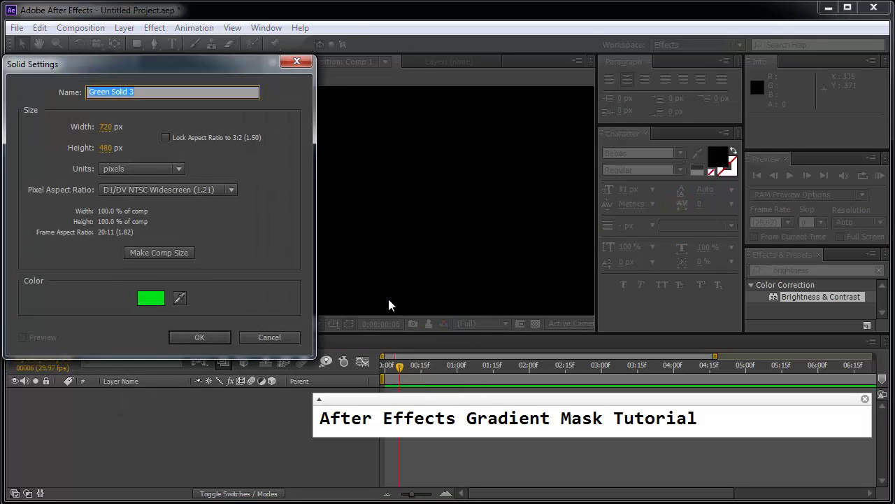
{"action": "left_click", "coordinate": [154, 301]}
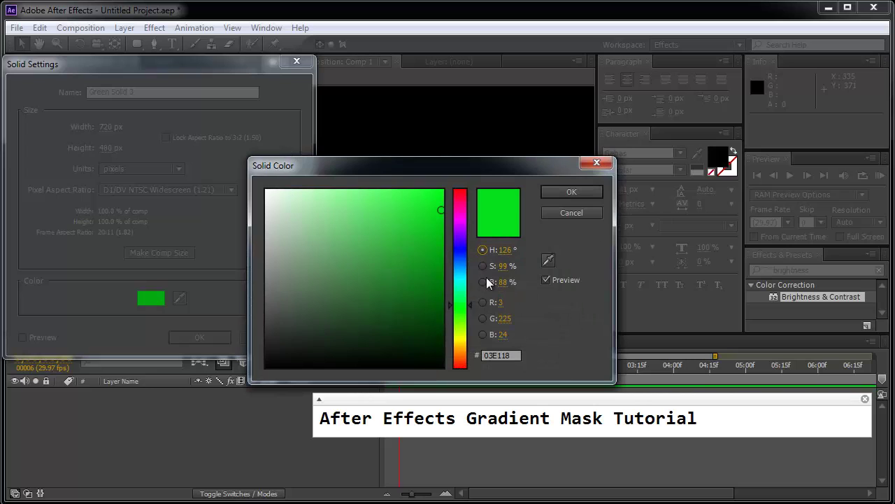
{"action": "mouse_move", "coordinate": [469, 309]}
{"action": "left_mouse_down"}
{"action": "mouse_move", "coordinate": [464, 285]}
{"action": "mouse_move", "coordinate": [466, 308]}
{"action": "left_mouse_up"}
{"action": "left_click_drag", "start_coordinate": [425, 219], "coordinate": [445, 211]}
{"action": "left_click", "coordinate": [555, 189]}
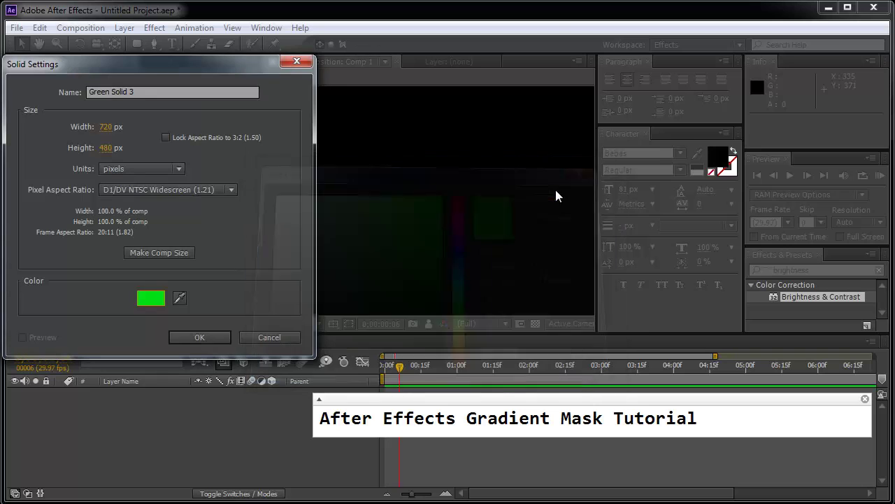
{"action": "left_click", "coordinate": [200, 337]}
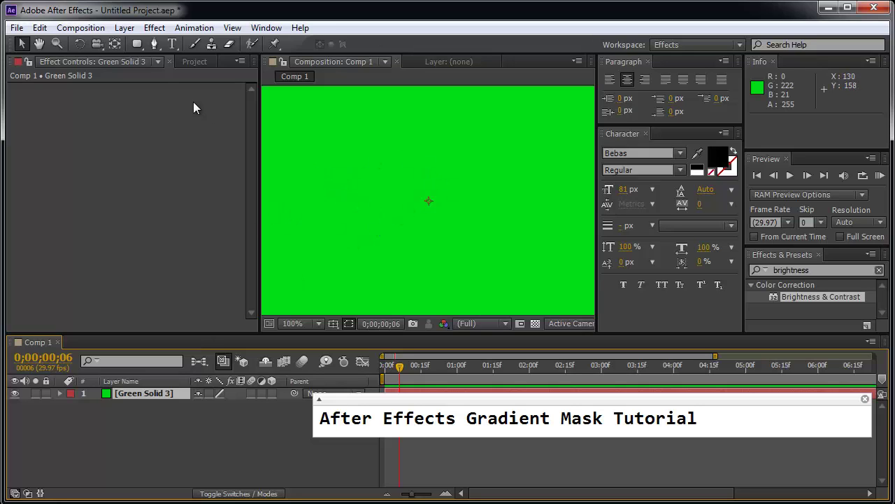
- Draw a rounded-rectangle mask across the centre of Green Solid 3 with the Rounded Rectangle Tool
{"action": "left_click", "coordinate": [141, 43]}
{"action": "left_click_drag", "start_coordinate": [140, 42], "coordinate": [237, 58]}
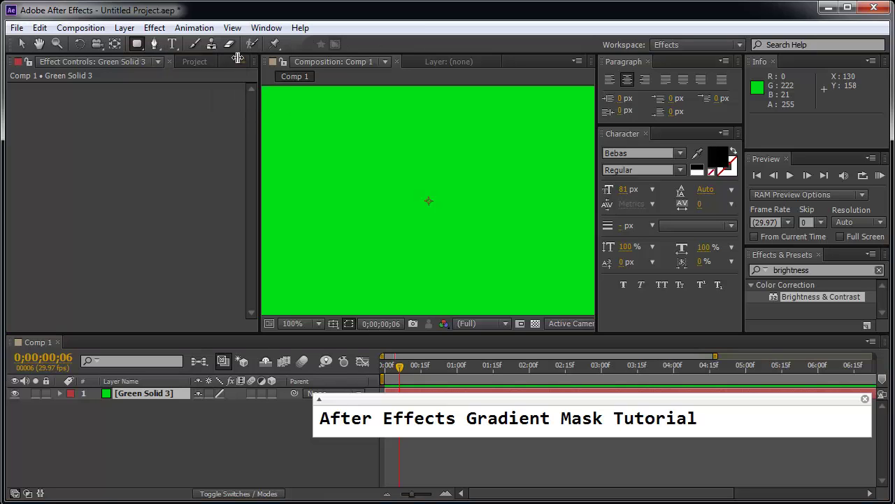
{"action": "left_click_drag", "start_coordinate": [309, 142], "coordinate": [533, 236]}
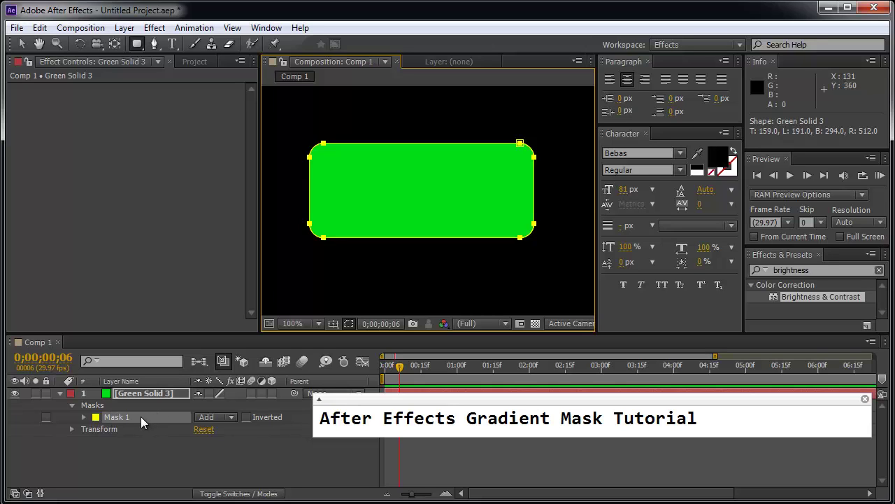
- Expand Mask 1's properties, test a 34-pixel feather, then undo it back to 0
{"action": "left_click", "coordinate": [84, 418]}
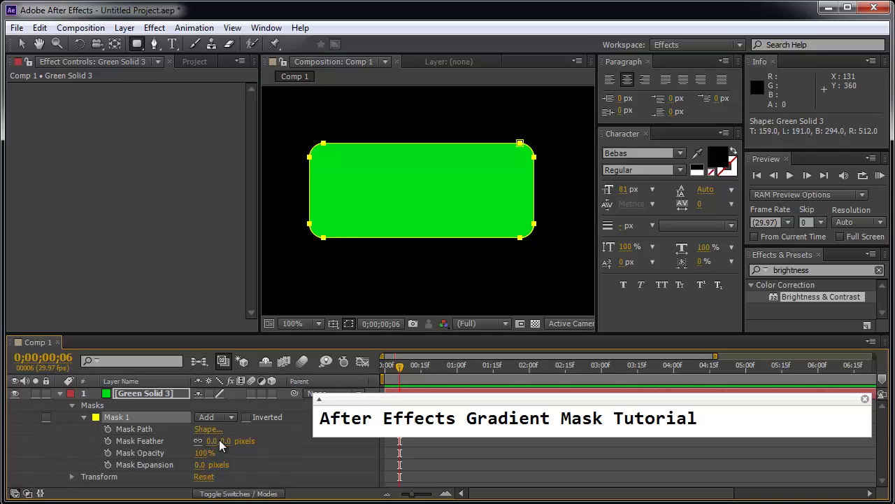
{"action": "left_click_drag", "start_coordinate": [225, 445], "coordinate": [250, 439]}
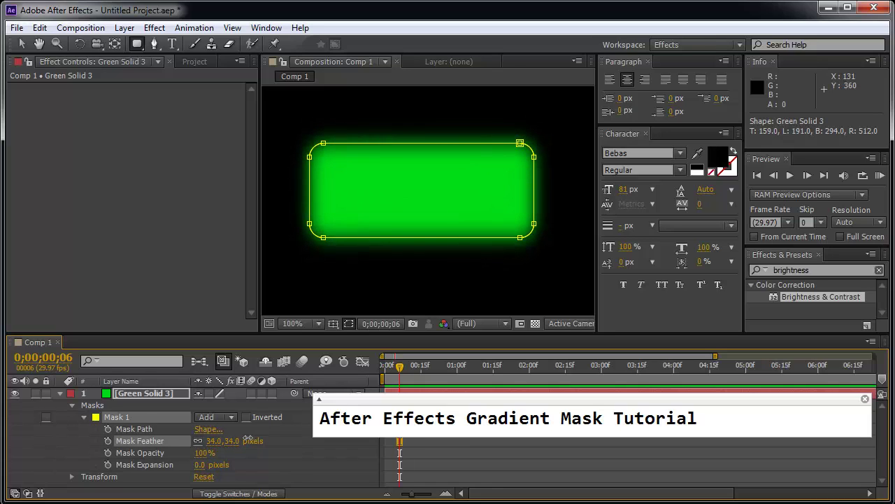
{"action": "key", "text": "ctrl+z"}
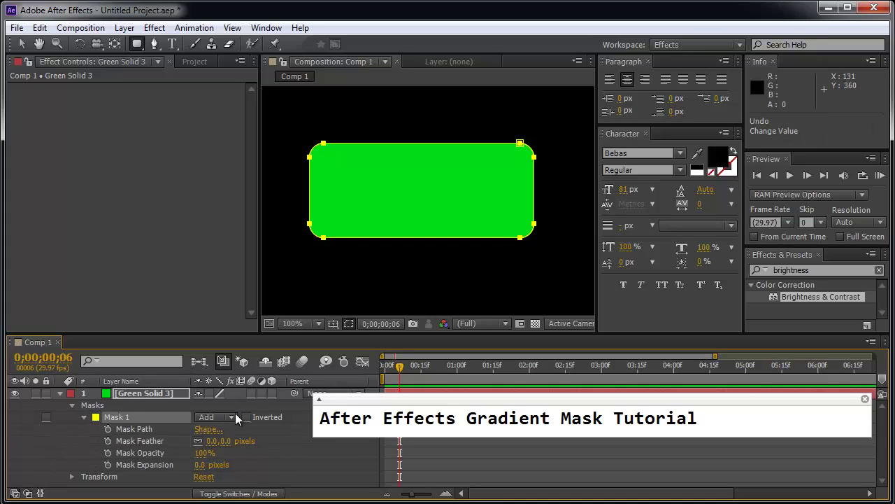
- Invert Mask 1, try a feather of about 41 pixels, then undo it back to 0
{"action": "left_click", "coordinate": [245, 417]}
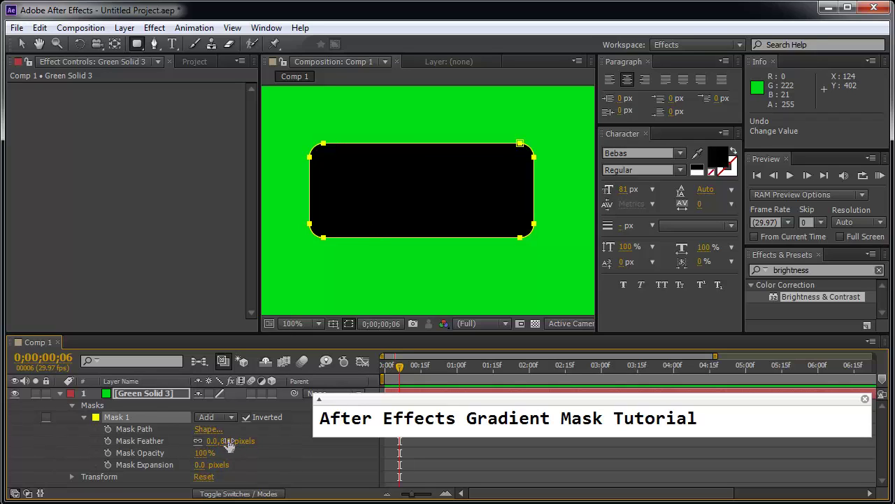
{"action": "left_click_drag", "start_coordinate": [228, 440], "coordinate": [258, 440]}
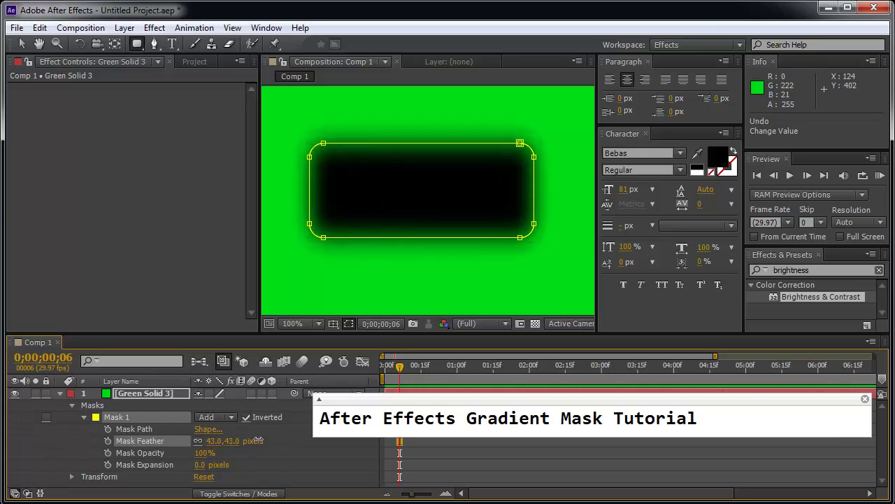
{"action": "key", "text": "ctrl+z"}
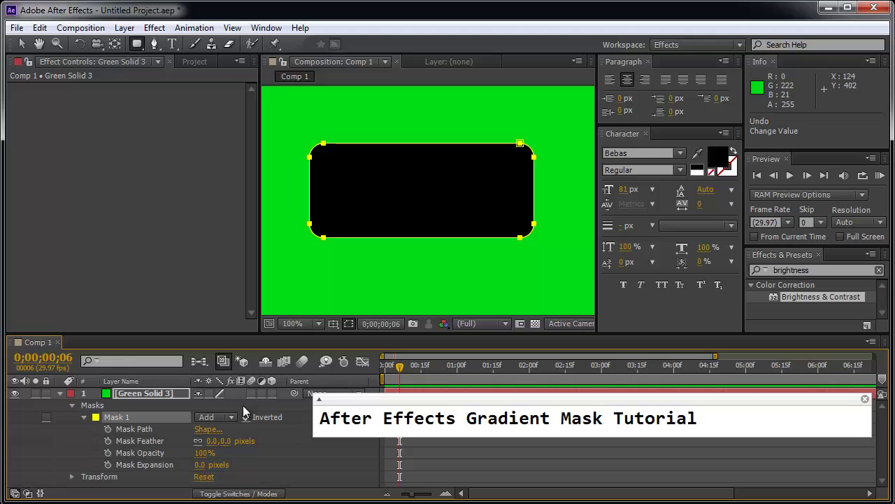
- Uninvert Mask 1 and switch its mode to Subtract, then back to Add
{"action": "left_click", "coordinate": [245, 418]}
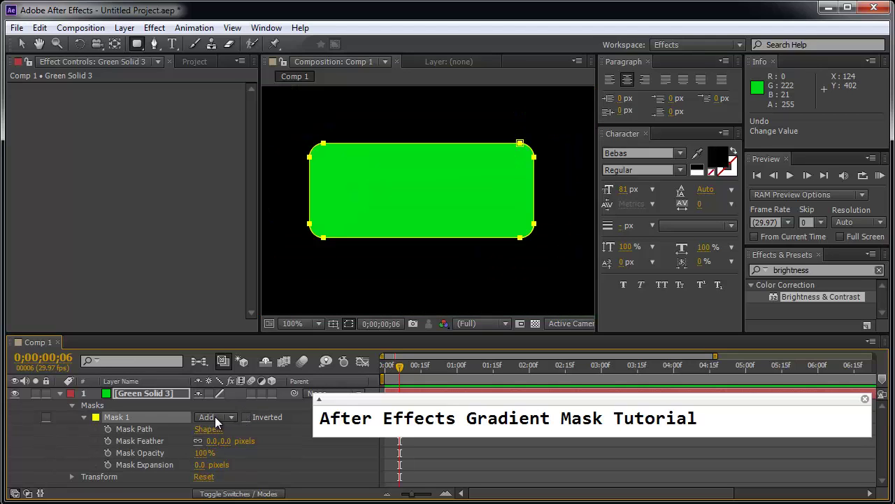
{"action": "left_click", "coordinate": [215, 416]}
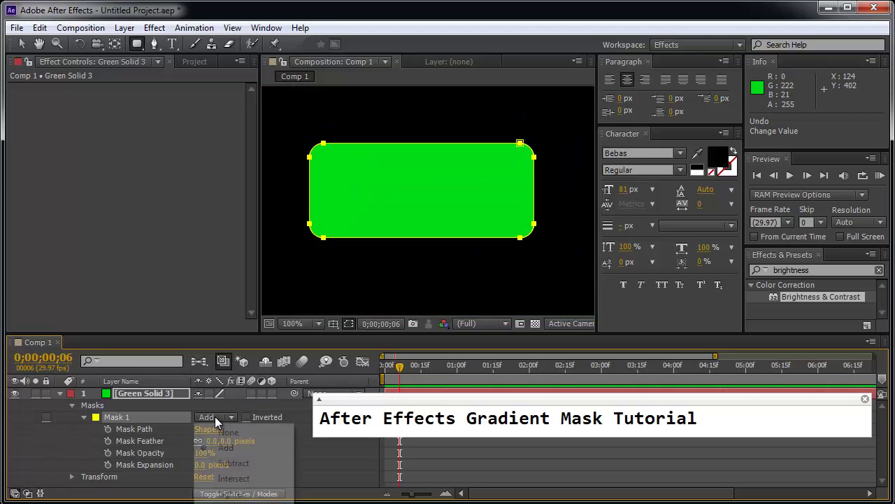
{"action": "left_click", "coordinate": [234, 463]}
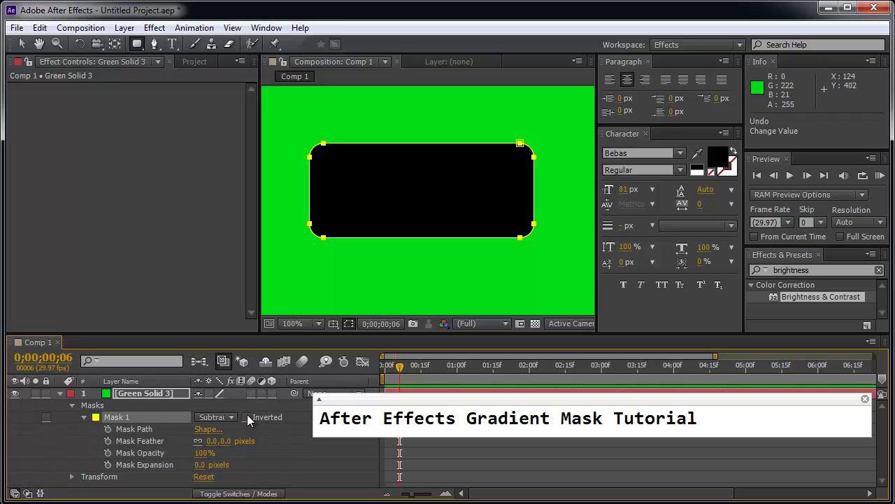
{"action": "left_click", "coordinate": [224, 415]}
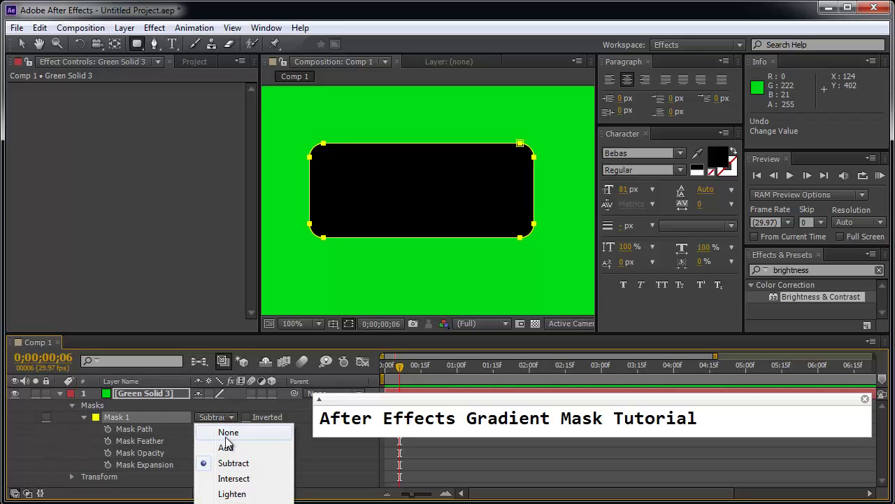
{"action": "left_click", "coordinate": [231, 448]}
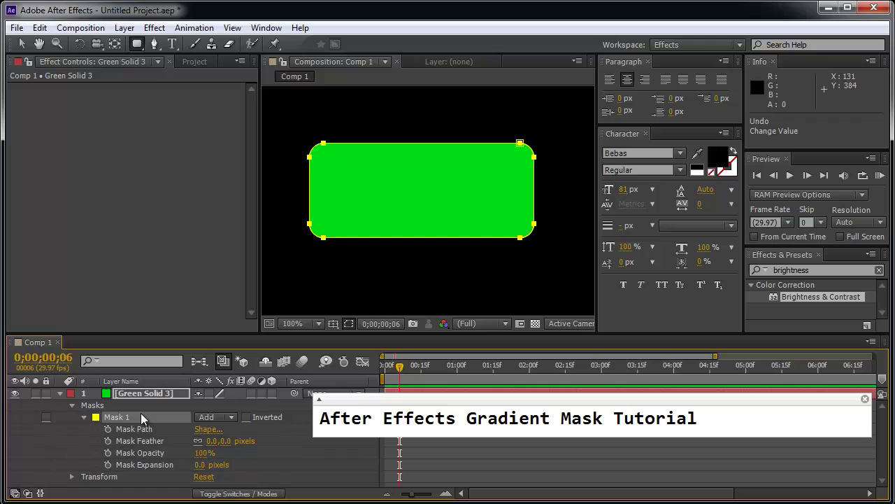
{"action": "left_click", "coordinate": [141, 412]}
{"action": "left_click", "coordinate": [39, 28]}
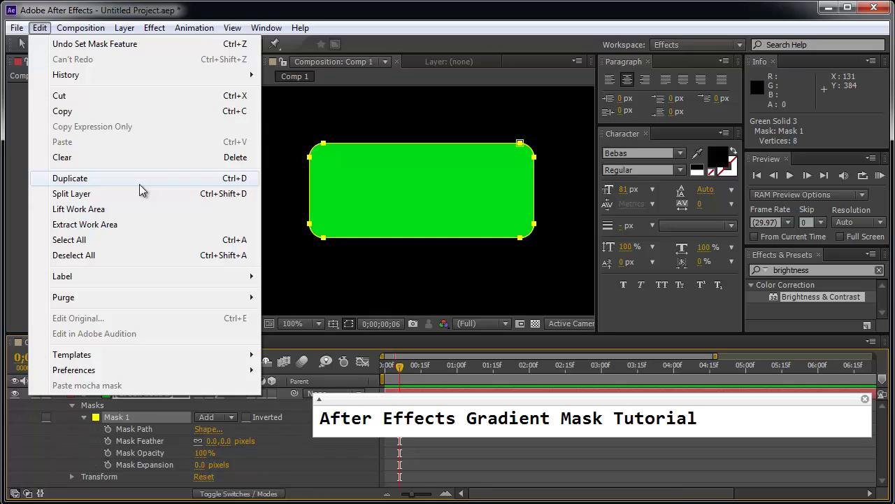
{"action": "left_click", "coordinate": [139, 180]}
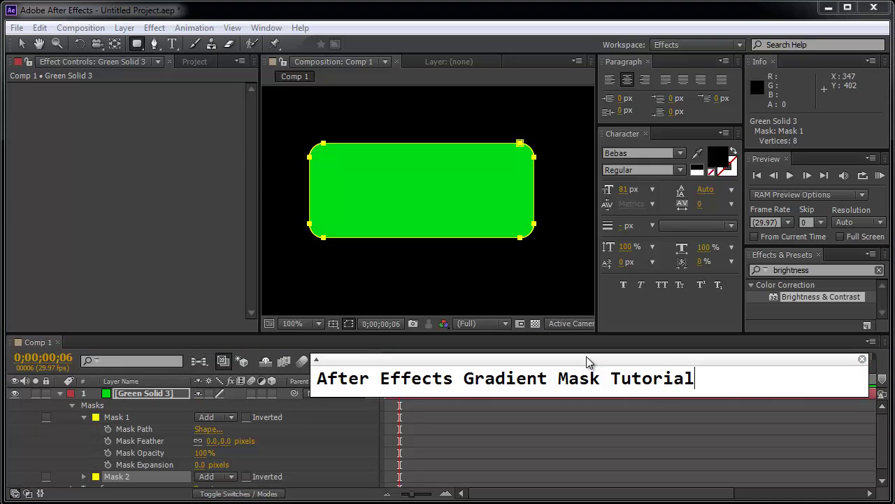
{"action": "key", "text": "Return"}
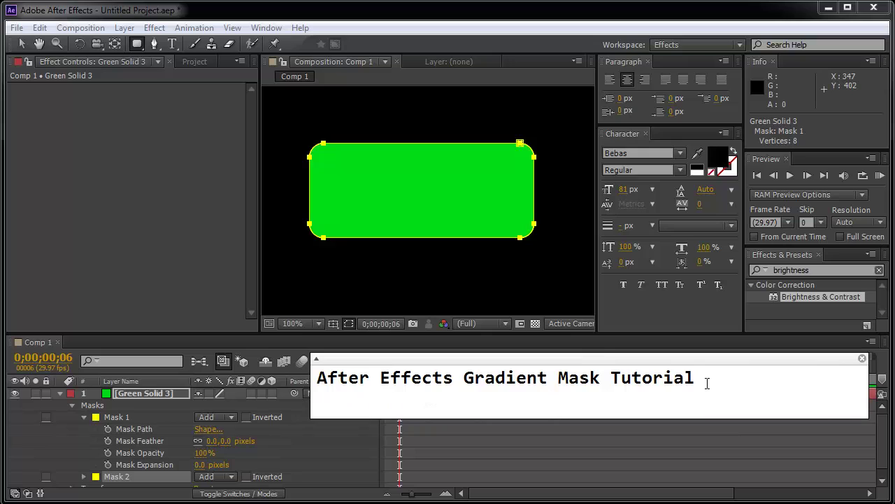
{"action": "type", "text": "Duplicate the Mask M"}
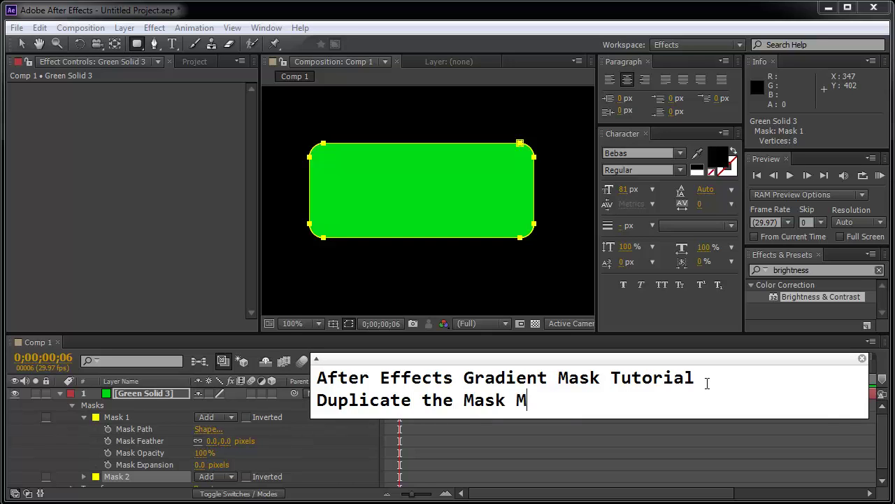
{"action": "key", "text": "BackSpace"}
{"action": "type", "text": "Layer"}
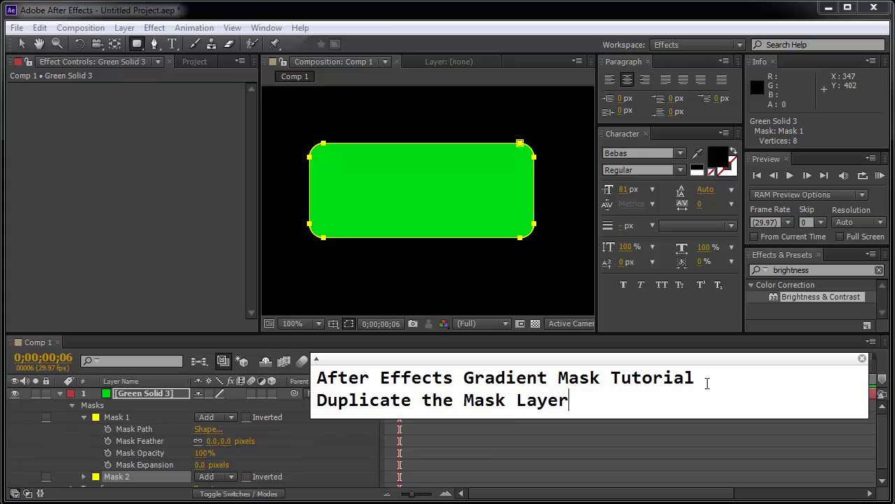
{"action": "key", "text": "shift+Home"}
{"action": "type", "text": "Edit ->"}
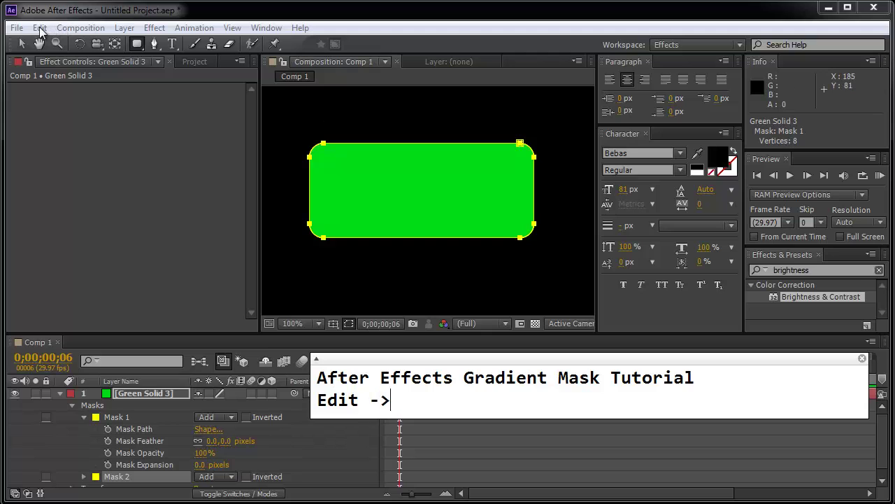
{"action": "left_click", "coordinate": [40, 30]}
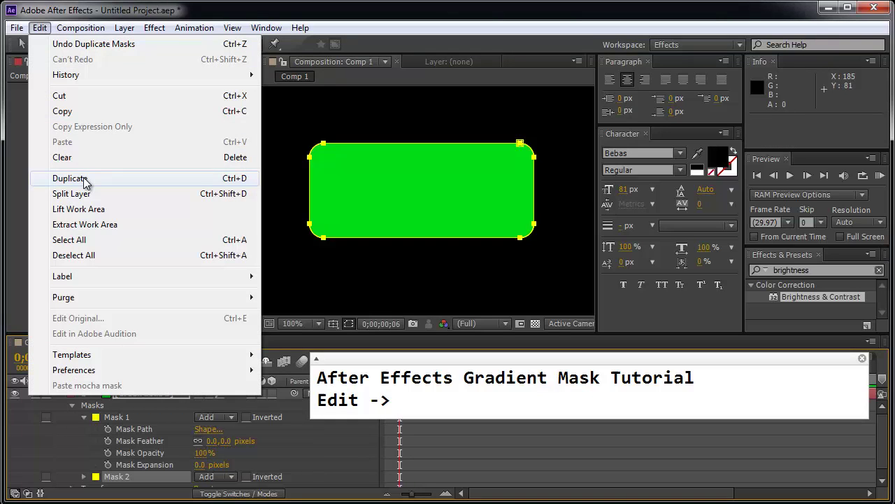
{"action": "left_click", "coordinate": [536, 397]}
{"action": "type", "text": "Duplicate"}
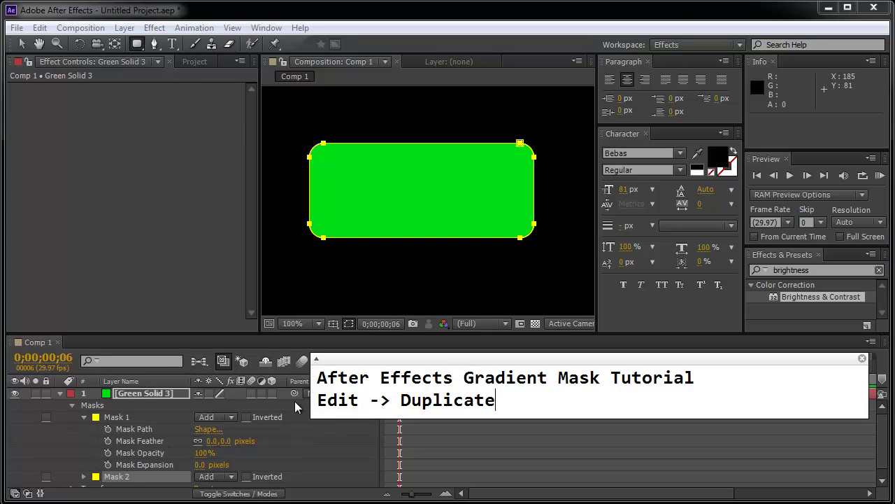
- Enter the labels 'Mask 1 Add' and 'Mask 2 Subtract', and set Mask 2's mode to Subtract
{"action": "left_click_drag", "start_coordinate": [498, 398], "coordinate": [300, 404]}
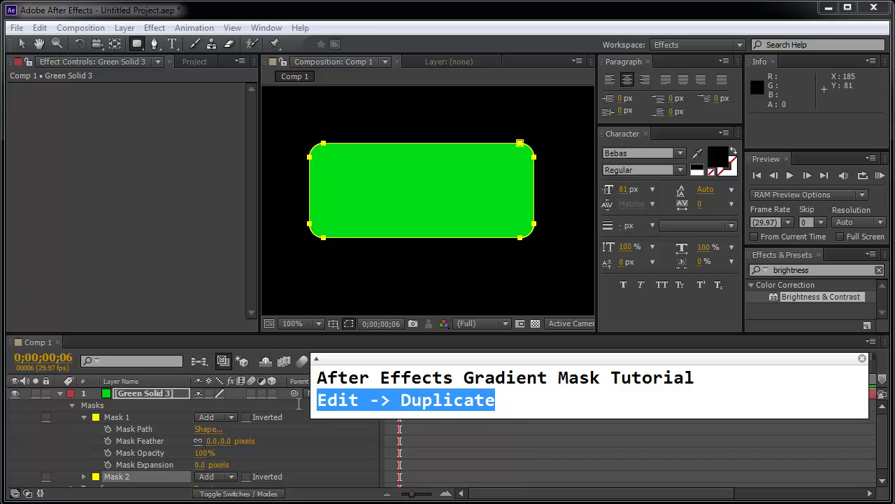
{"action": "type", "text": "Mask 1 "}
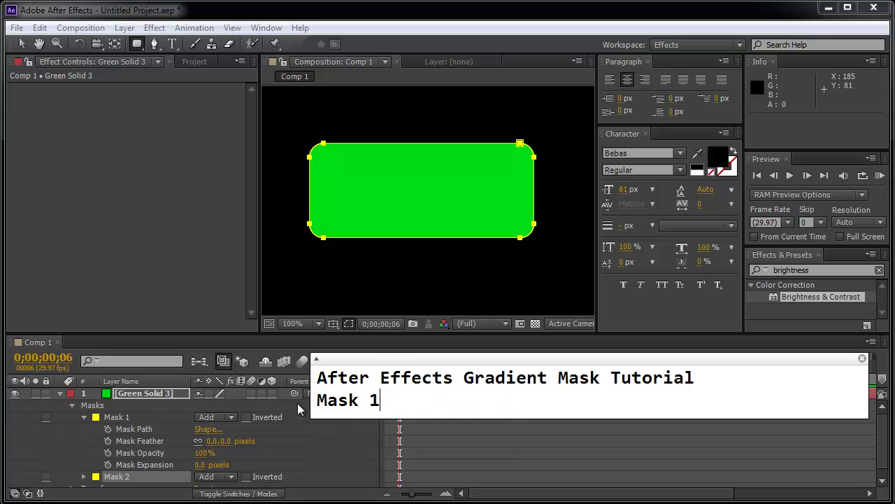
{"action": "type", "text": "Add"}
{"action": "key", "text": "Return"}
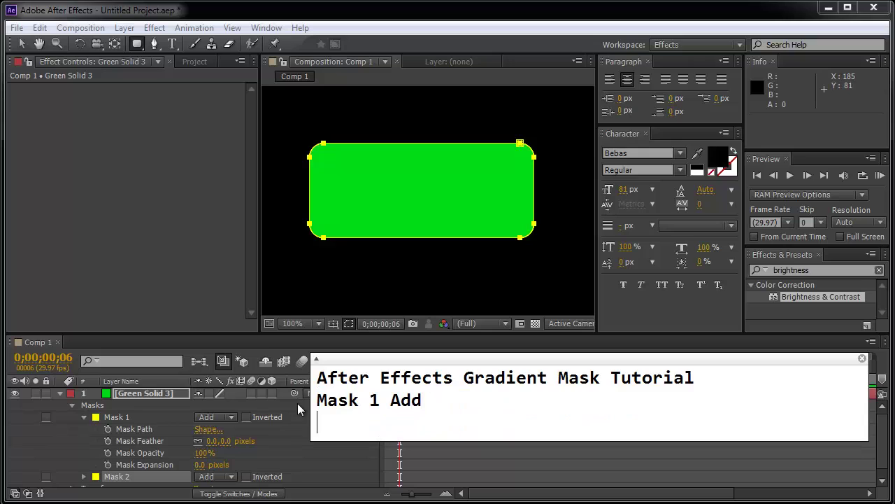
{"action": "type", "text": "Mask 2 "}
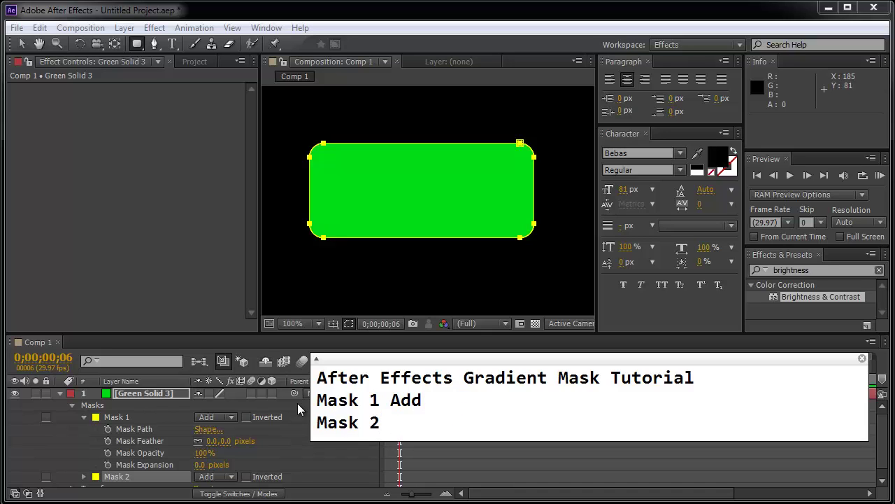
{"action": "type", "text": "Subtrac"}
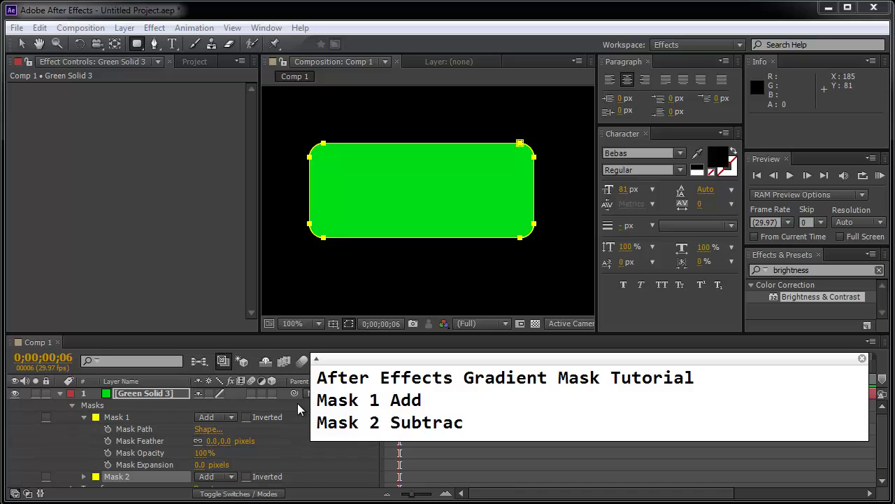
{"action": "type", "text": "t"}
{"action": "left_click", "coordinate": [207, 476]}
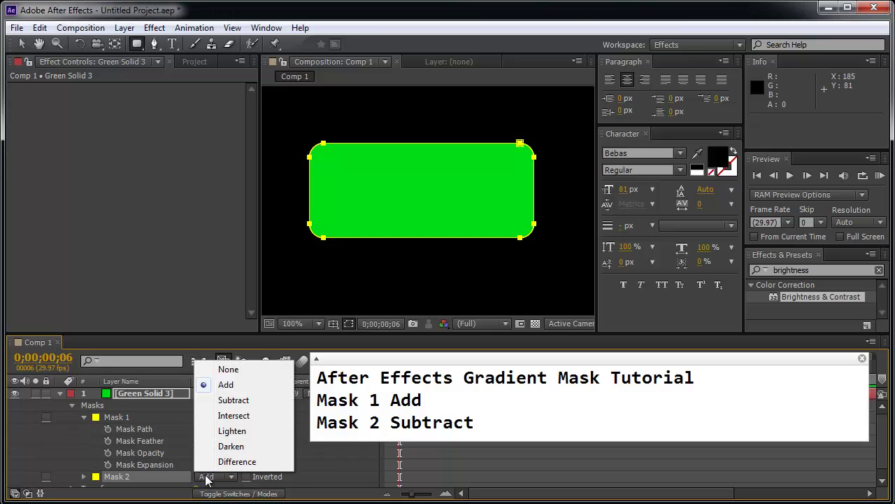
{"action": "left_click", "coordinate": [235, 400]}
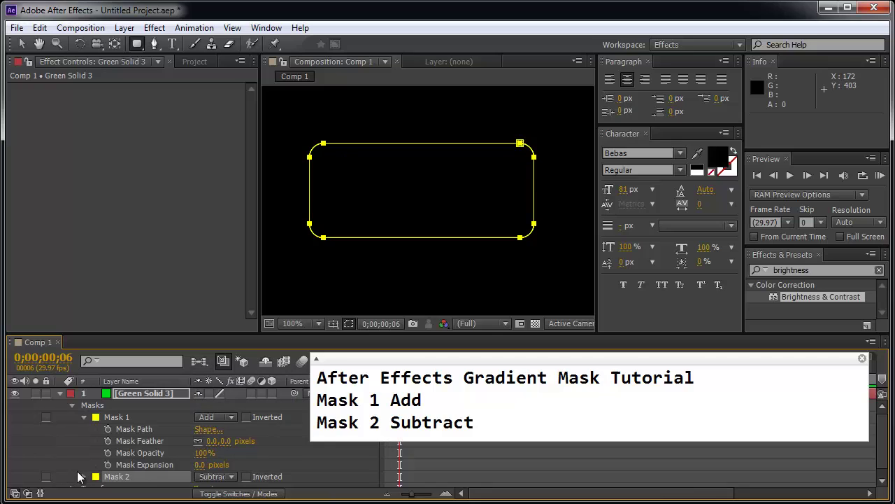
- Expand Mask 2 and raise its Mask Feather to 55.0,55.0 pixels
{"action": "left_click", "coordinate": [84, 477]}
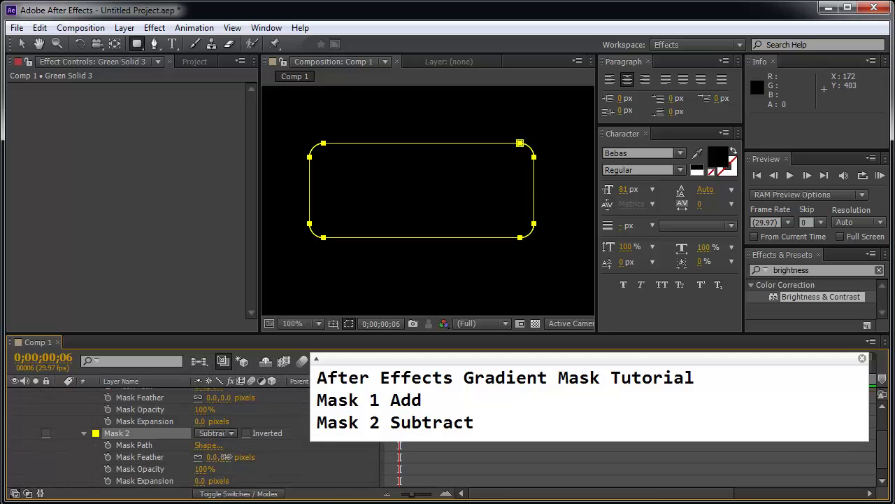
{"action": "left_click_drag", "start_coordinate": [226, 457], "coordinate": [244, 457]}
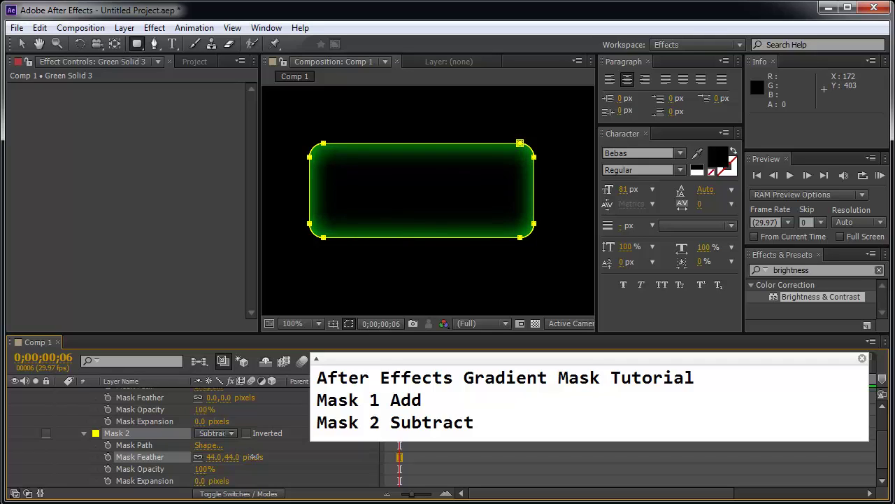
{"action": "left_click_drag", "start_coordinate": [255, 456], "coordinate": [264, 457]}
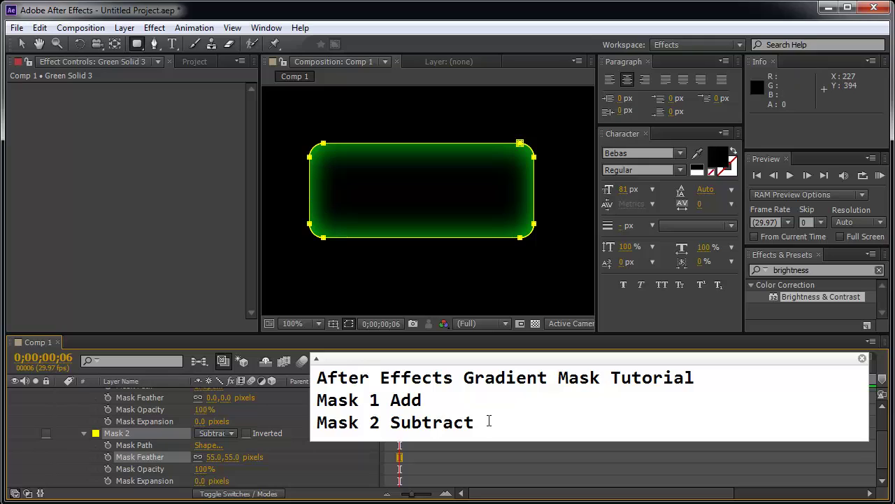
{"action": "type", "text": "("}
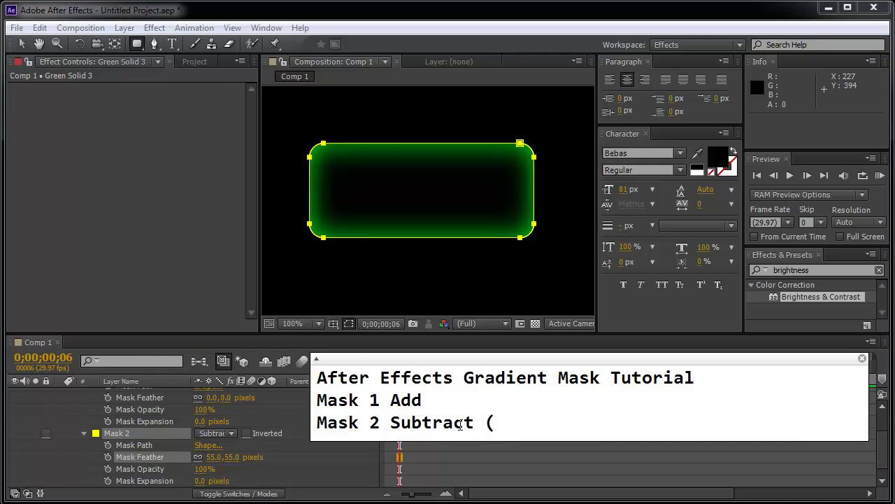
{"action": "type", "text": "Mask Feat"}
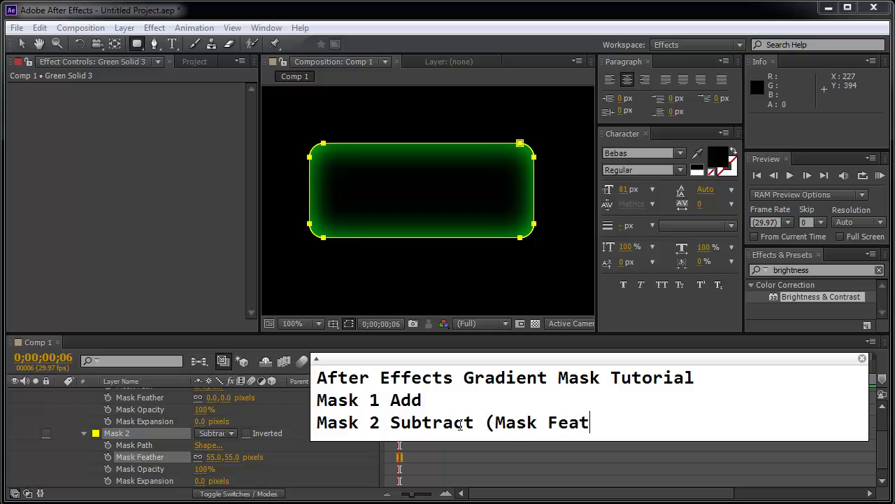
{"action": "type", "text": "her)"}
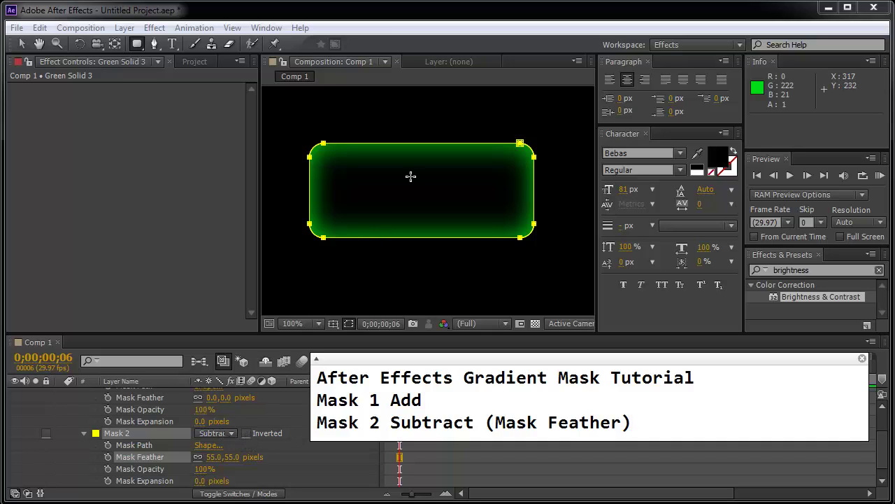
- Tick Inverted on Mask 2 so the rounded rectangle fills green with soft edges
{"action": "left_click", "coordinate": [246, 434]}
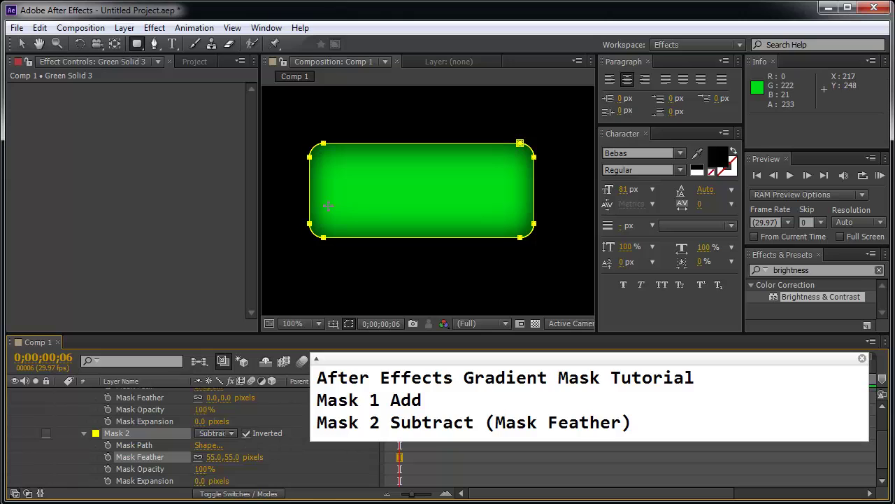